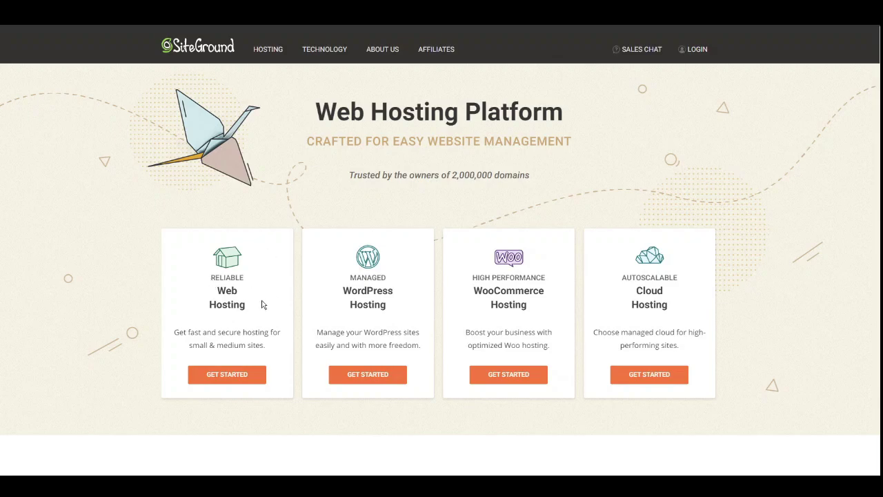
- Open the Web Hosting plans, compare their features and choose the GrowBig plan
left_click(230, 378)
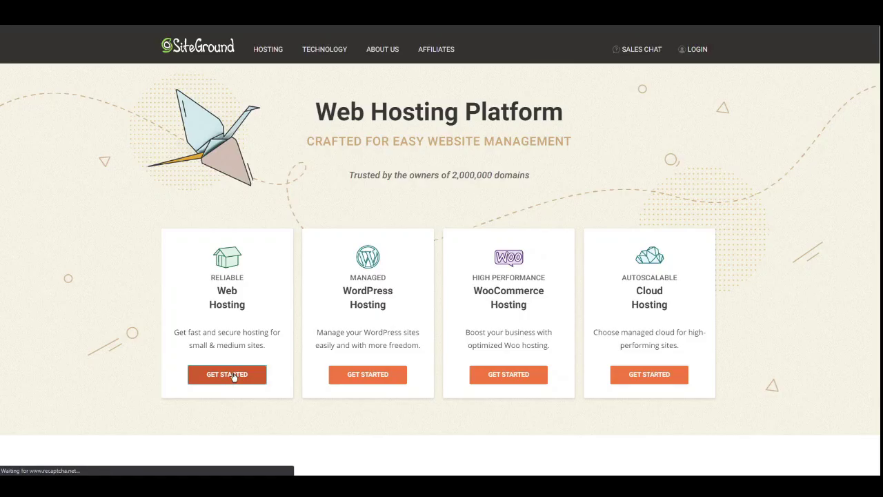
scroll(266, 260, "down", 1)
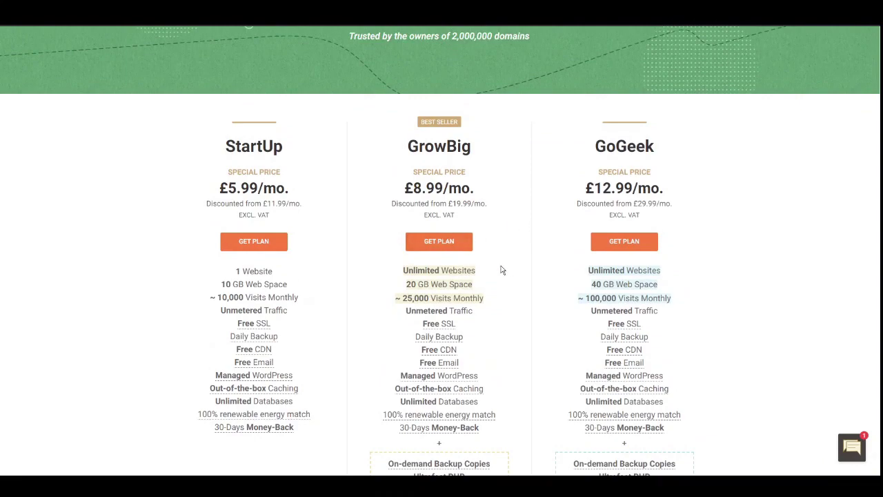
scroll(504, 266, "down", 1)
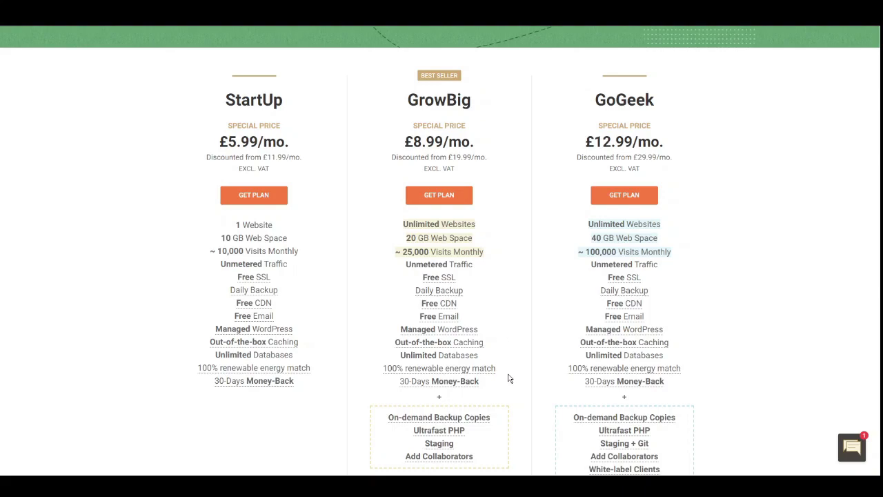
scroll(476, 293, "up", 1)
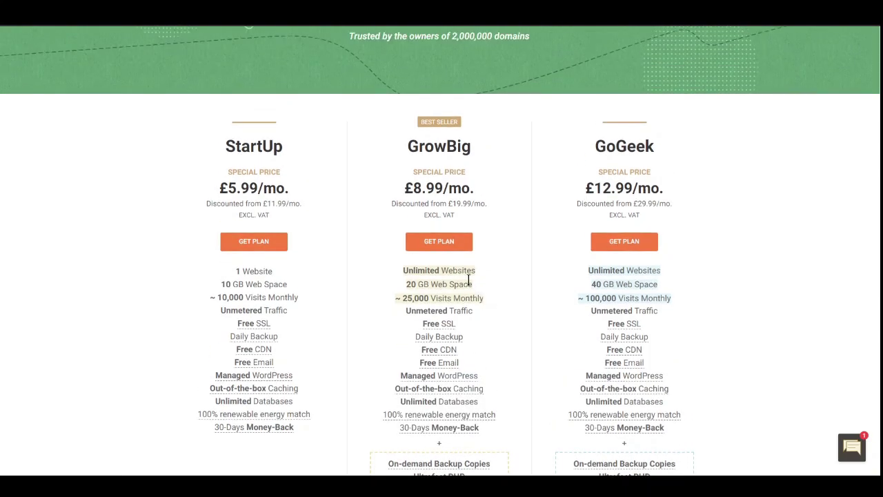
scroll(466, 268, "down", 1)
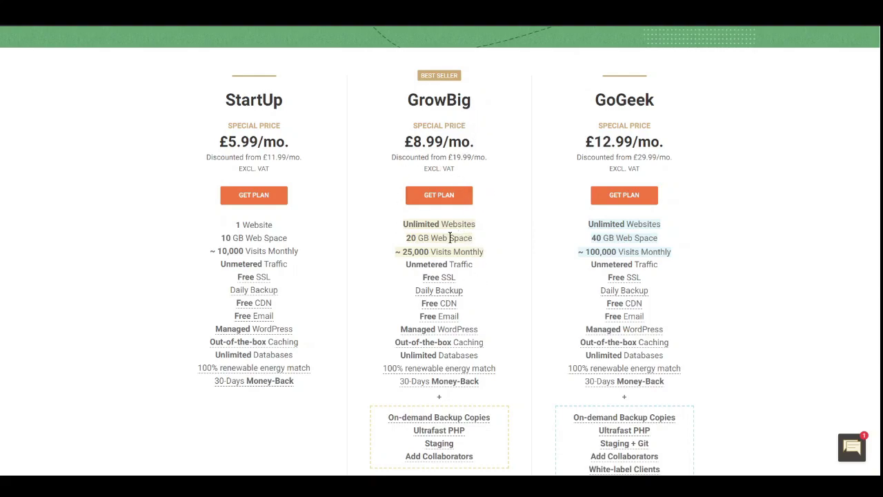
left_click(442, 196)
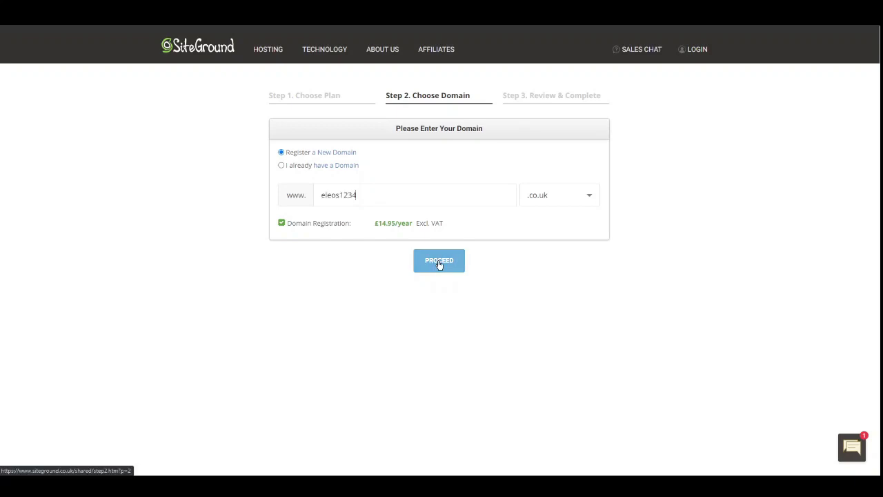
- Submit eleos1234.co.uk as the new domain to register and review the order form's account, client, payment and purchase sections
left_click(441, 265)
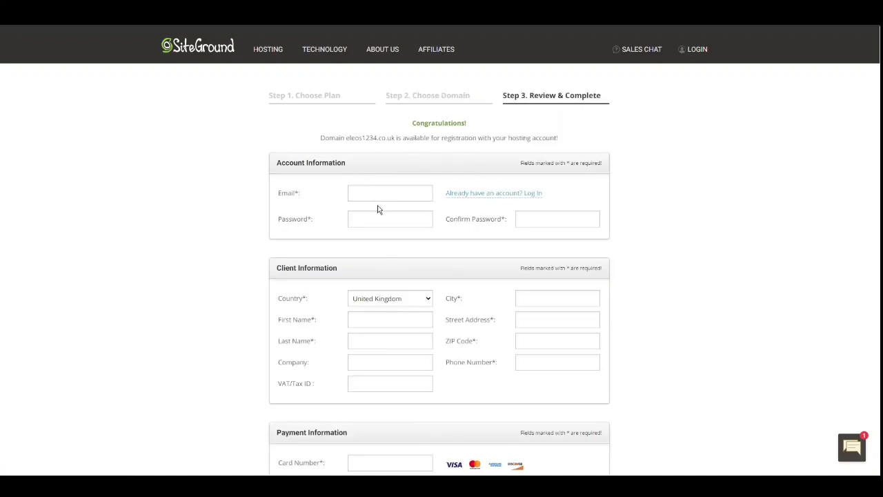
scroll(351, 210, "down", 3)
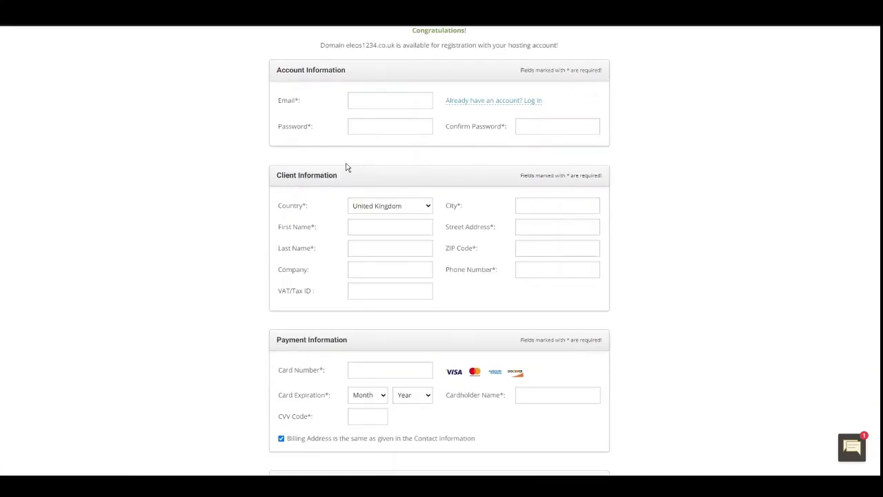
scroll(349, 217, "down", 2)
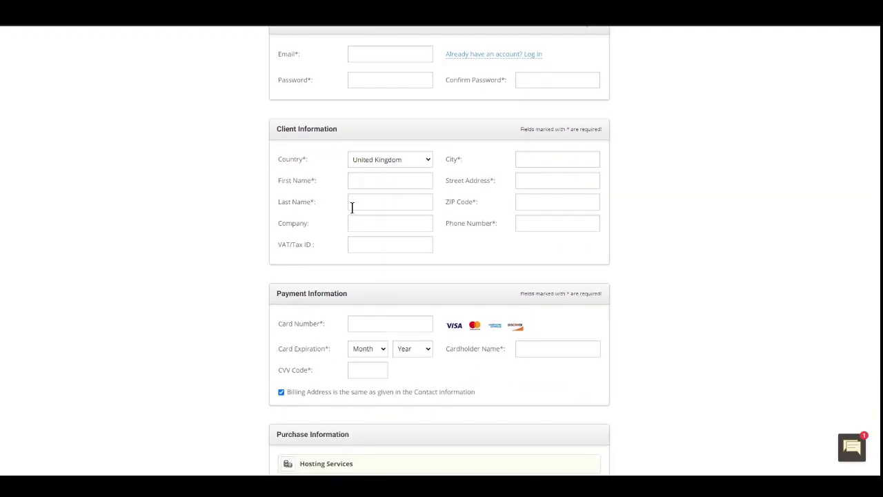
scroll(354, 185, "down", 5)
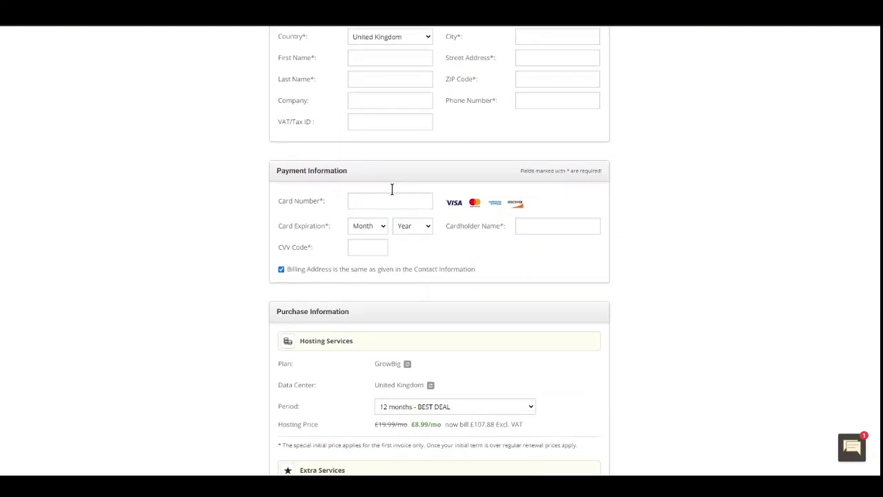
scroll(394, 222, "down", 8)
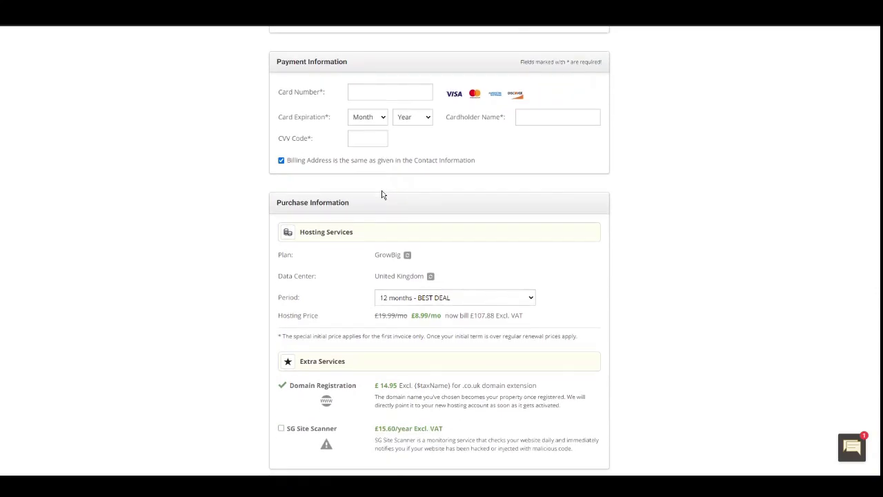
scroll(363, 206, "up", 2)
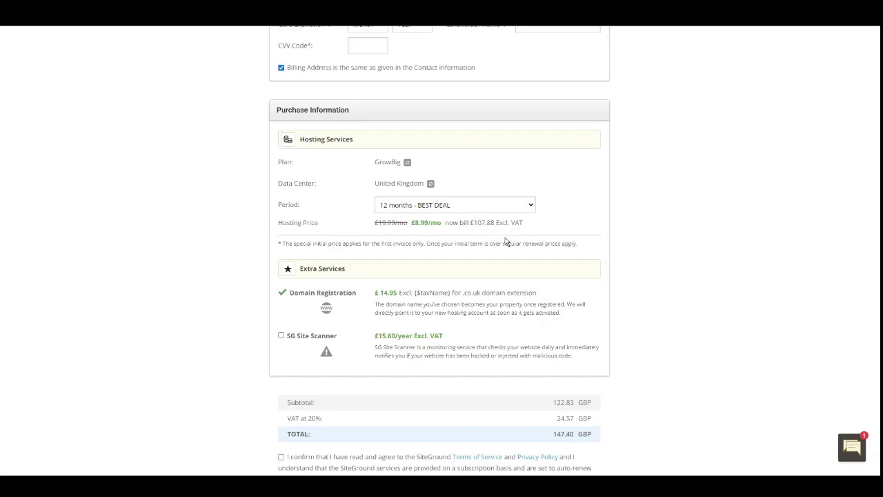
scroll(531, 369, "down", 1)
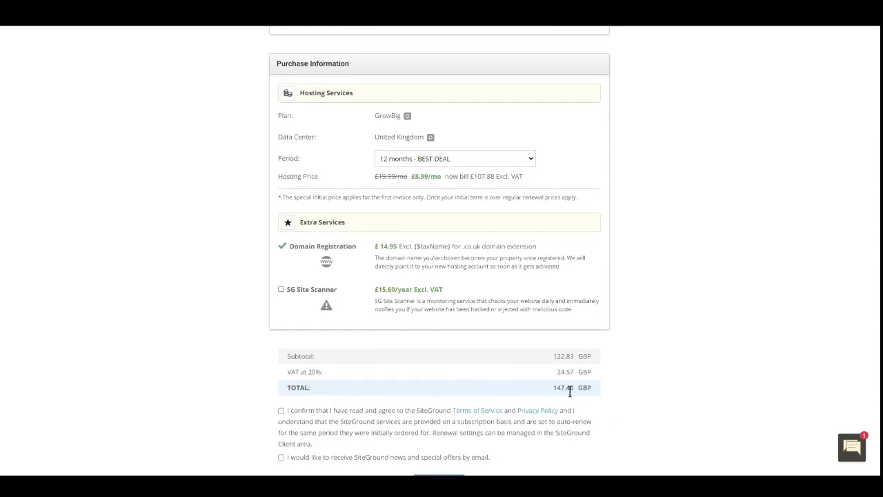
scroll(484, 325, "up", 1)
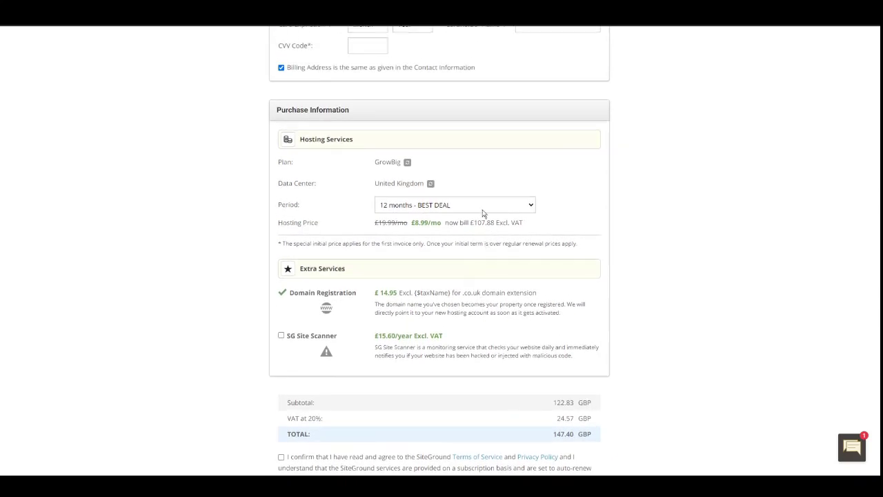
- Switch the hosting period to 1 month to compare its price, and set it back to 12 months
left_click(481, 206)
left_click(414, 219)
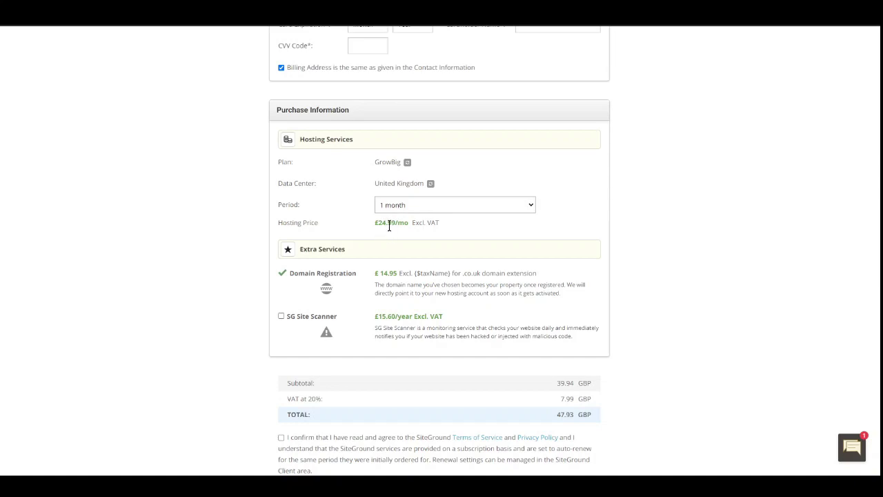
left_click(407, 206)
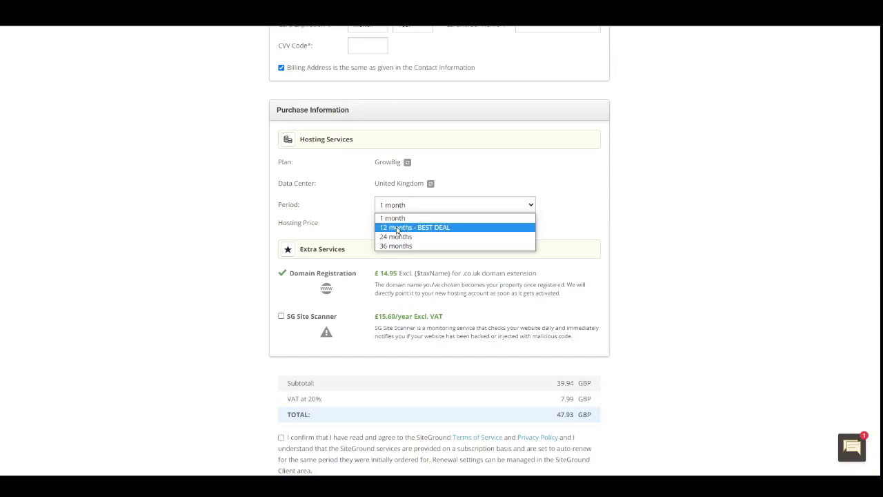
left_click(397, 228)
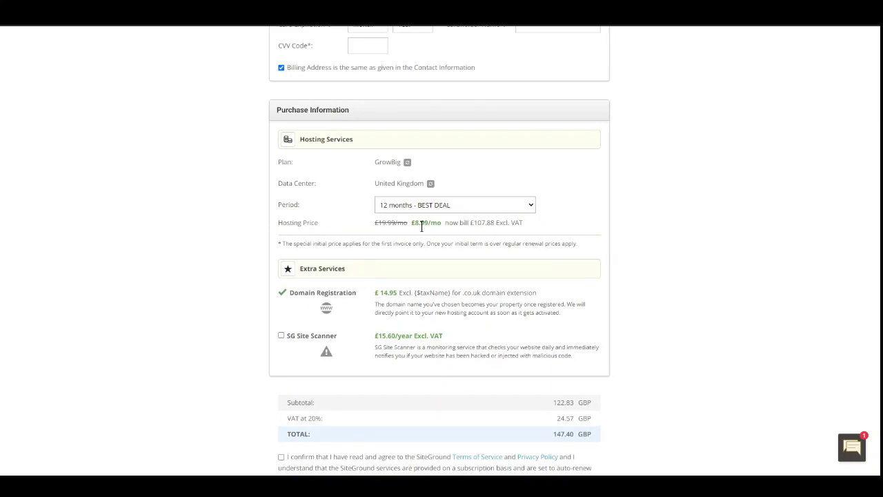
- Agree to the Terms of Service and Privacy Policy for the hosting order and review the order summary
scroll(400, 265, "down", 2)
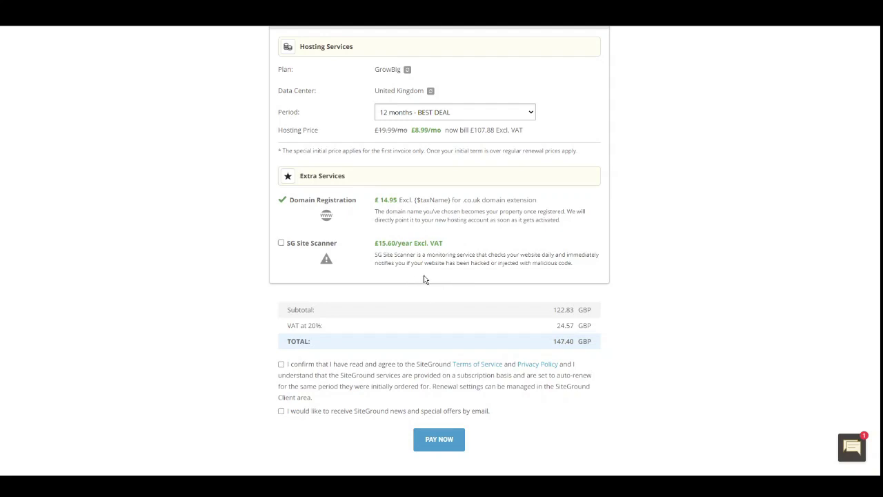
scroll(330, 297, "down", 2)
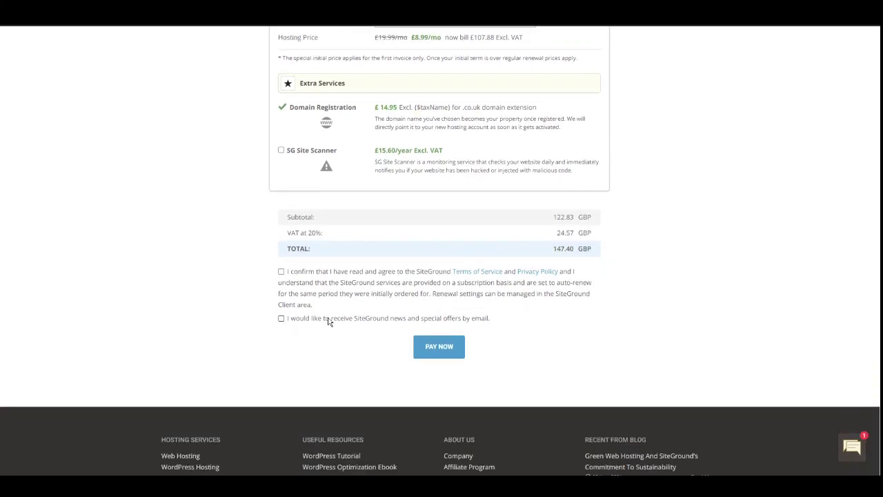
left_click(282, 272)
scroll(442, 343, "up", 3)
scroll(428, 341, "down", 3)
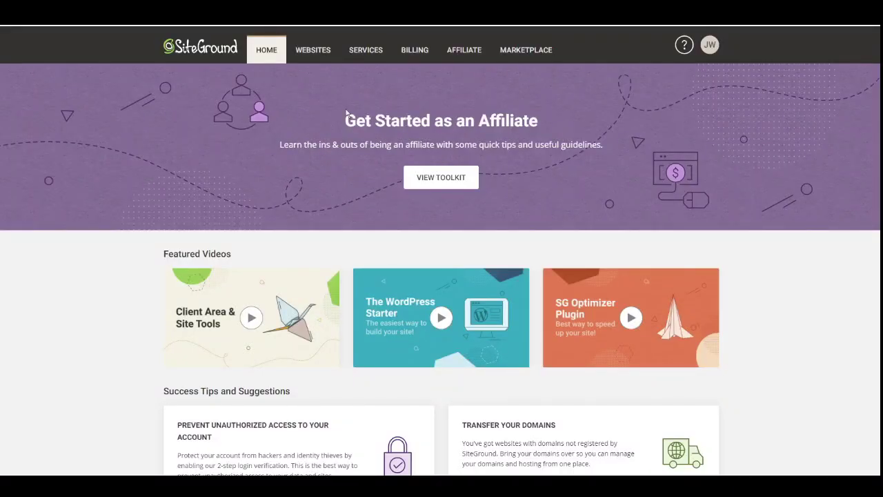
- Add a new website from the account's website list, using a free temporary domain
left_click(313, 52)
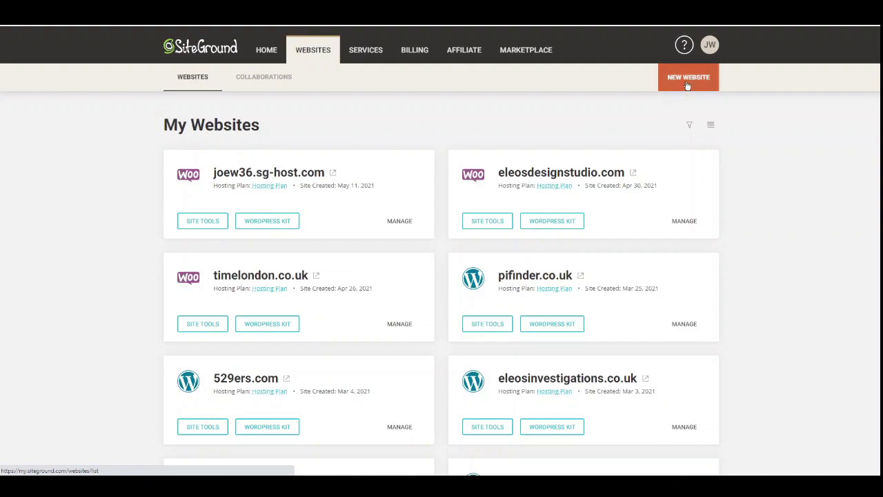
left_click(686, 87)
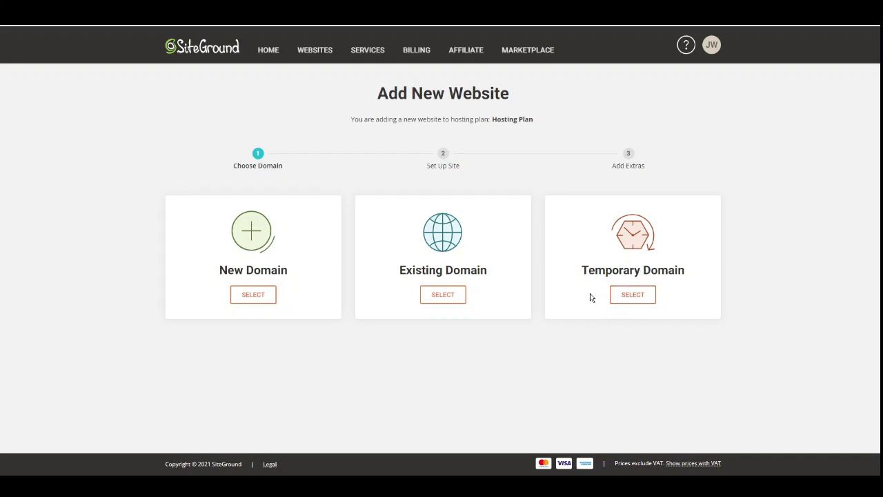
left_click(635, 296)
scroll(550, 287, "down", 1)
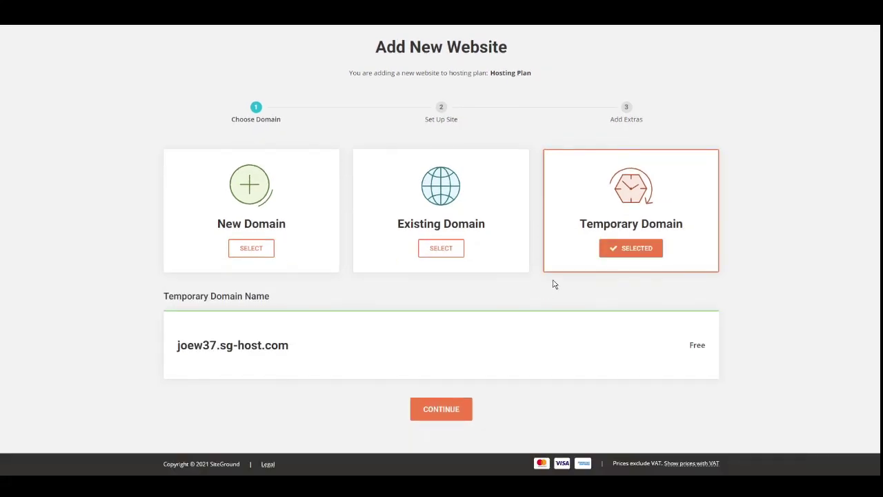
left_click(444, 410)
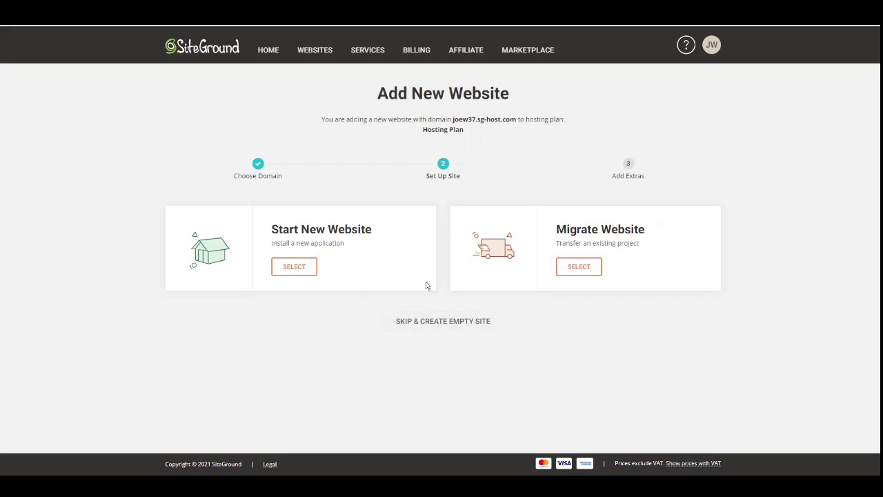
- Create the new website as an empty site without SG Site Scanner and open its Site Tools
left_click(452, 326)
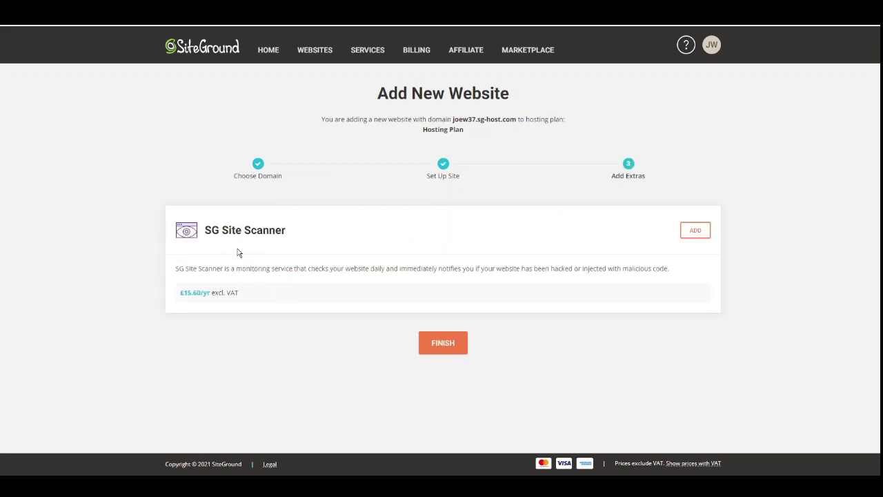
left_click(445, 347)
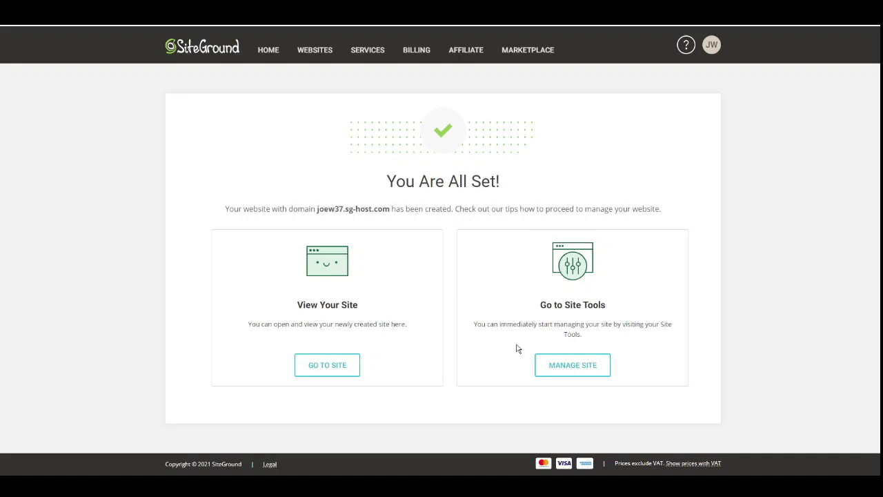
left_click(578, 372)
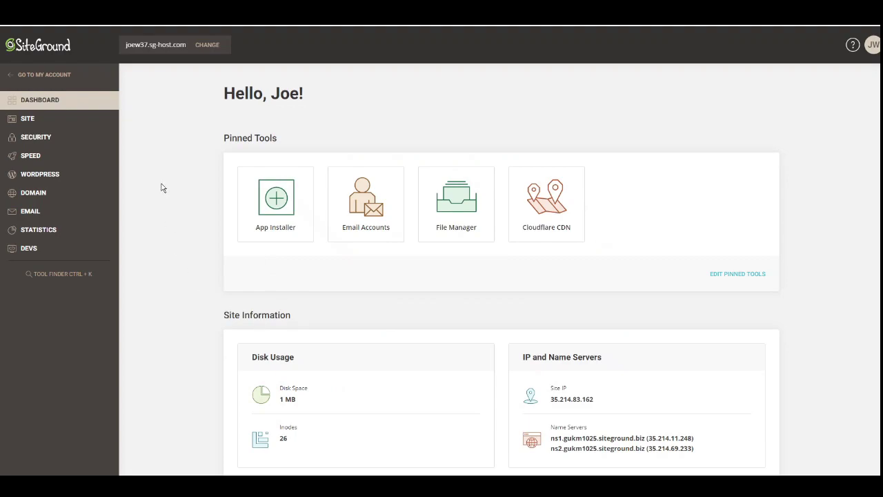
- Install a Let's Encrypt SSL certificate for the new site's temporary domain
left_click(34, 138)
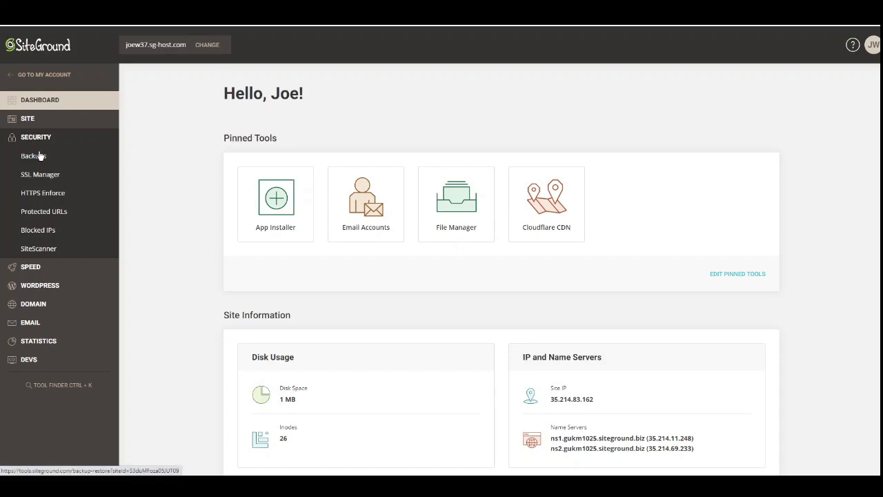
left_click(42, 181)
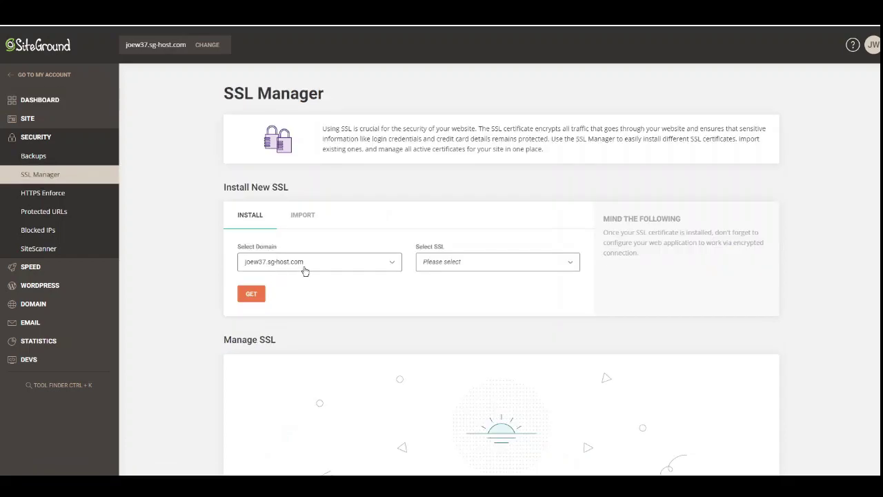
left_click(464, 268)
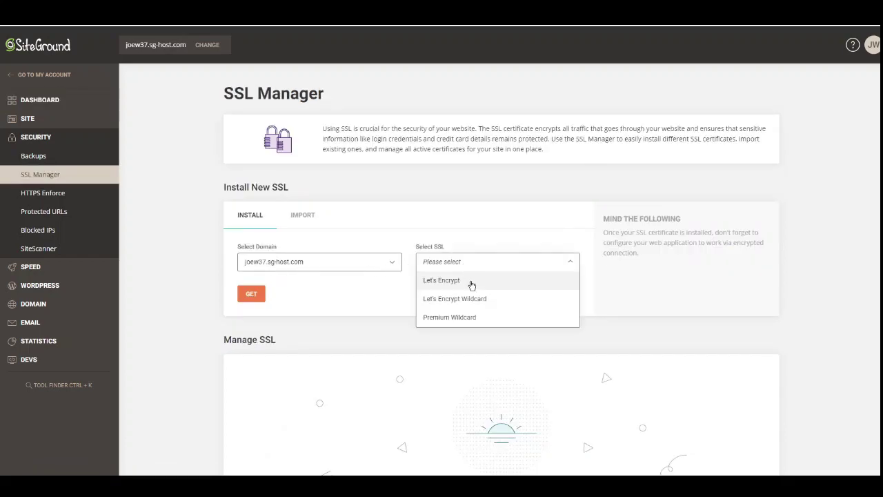
left_click(446, 285)
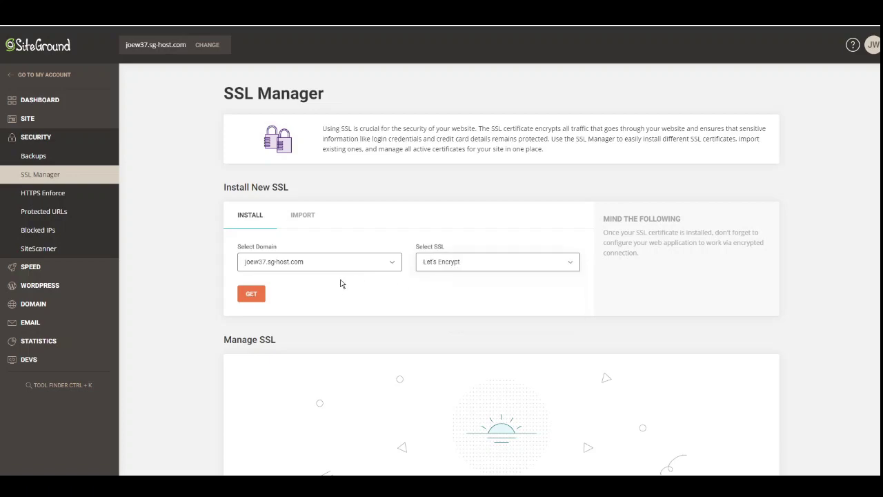
left_click(251, 295)
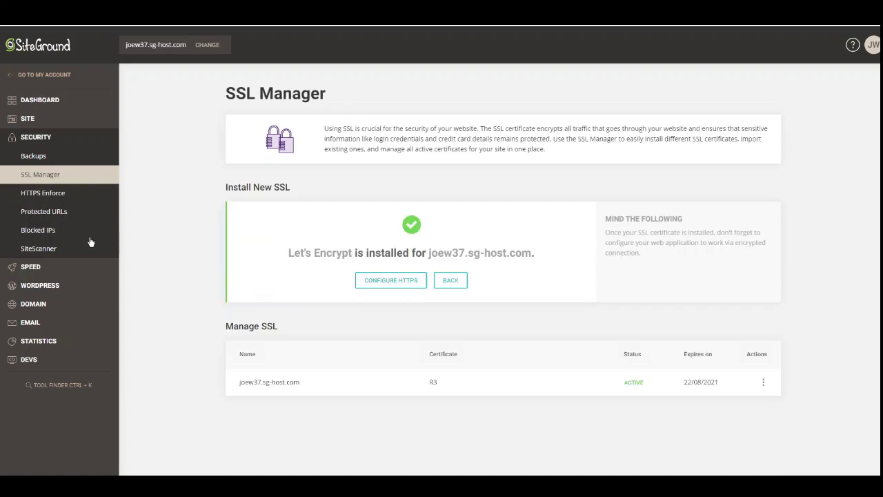
- Choose plain WordPress, without WooCommerce, as the new installation for the site and show its application setup form
left_click(39, 290)
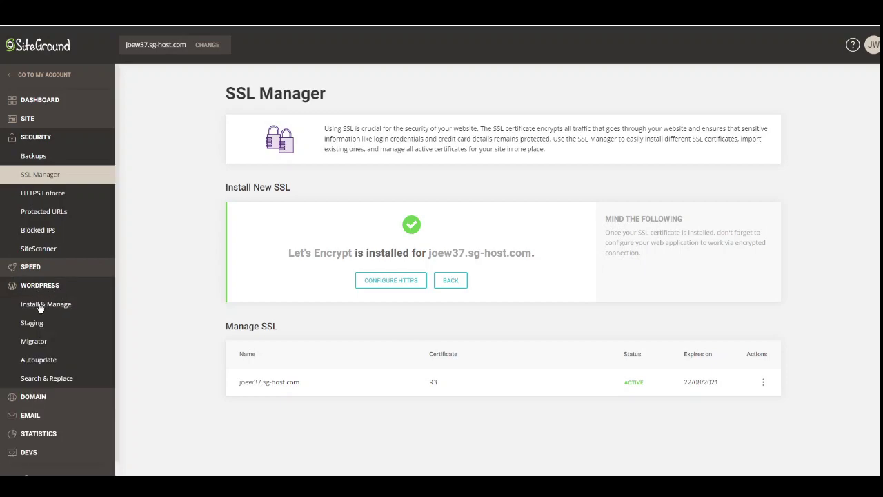
left_click(38, 309)
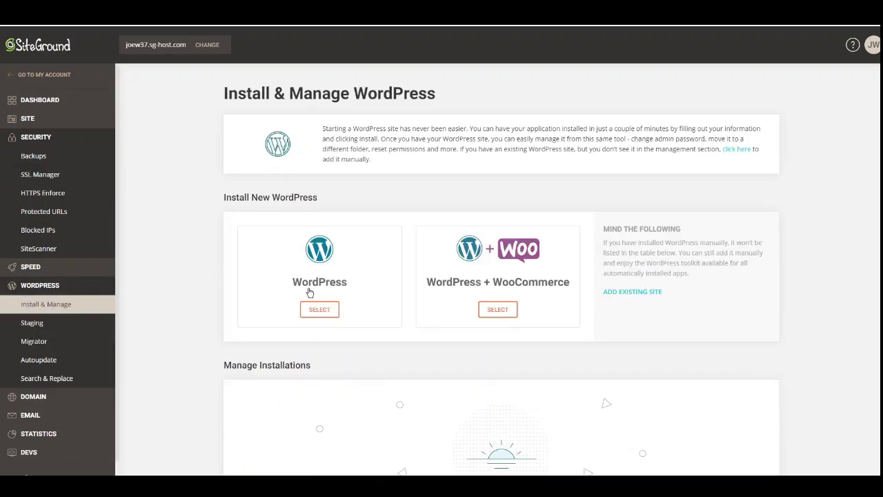
scroll(307, 289, "down", 1)
left_click(320, 264)
scroll(272, 253, "down", 2)
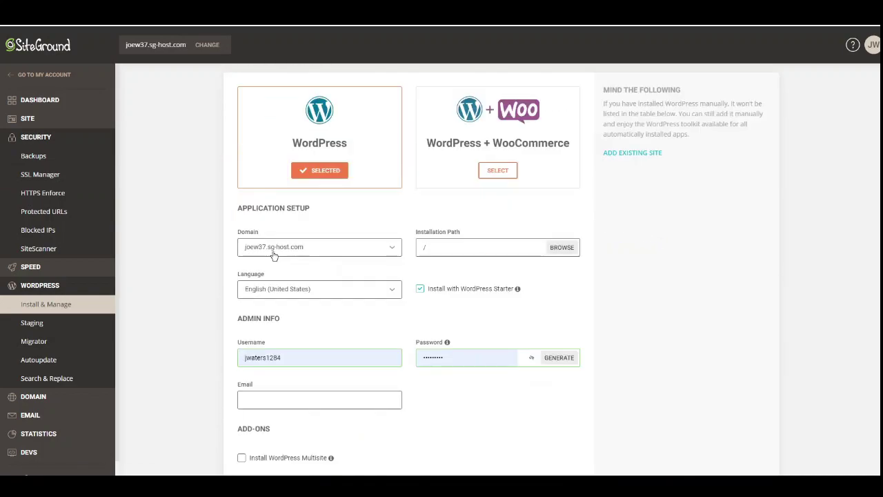
- Exclude WordPress Starter from the application setup and install WordPress on the site's temporary domain
left_click(315, 254)
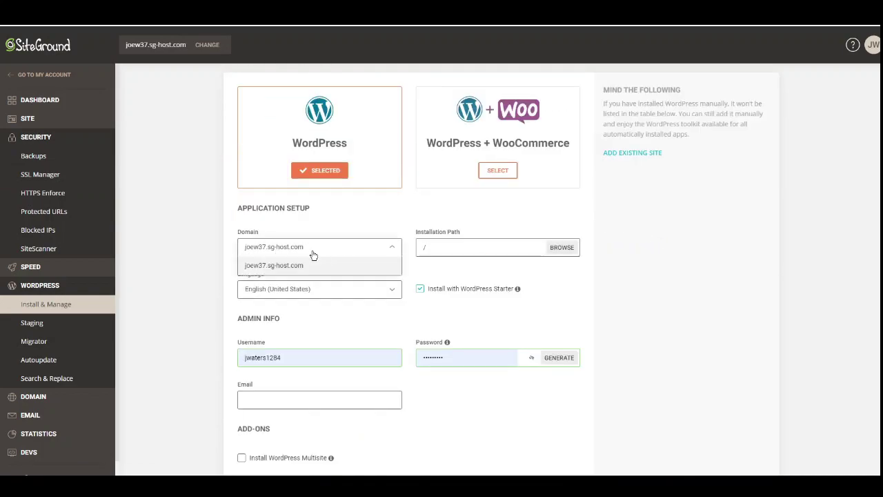
left_click(176, 241)
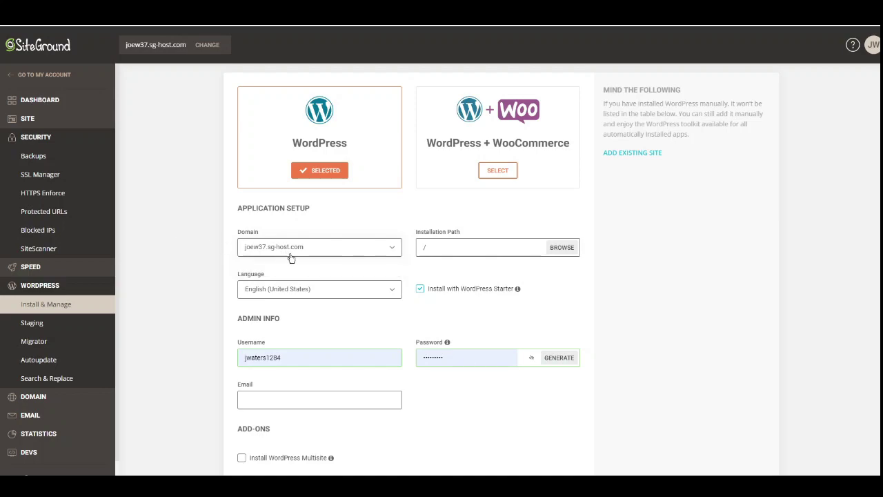
scroll(376, 232, "down", 2)
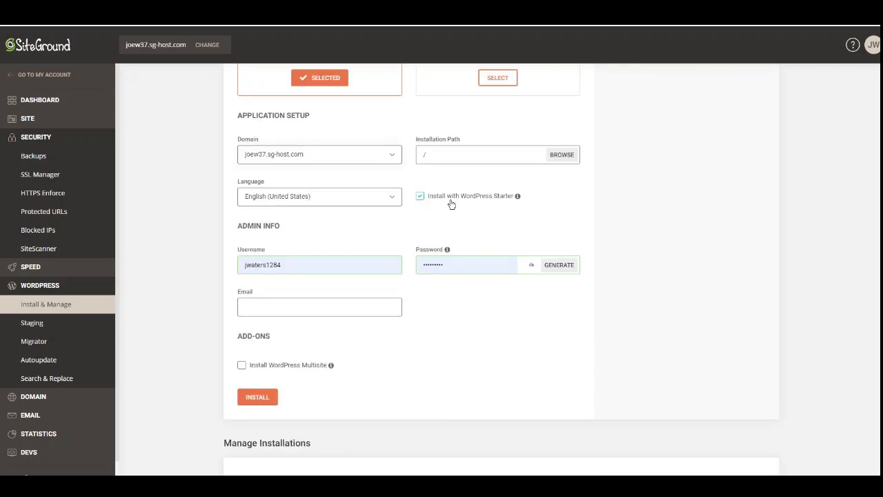
left_click(420, 196)
scroll(386, 250, "down", 1)
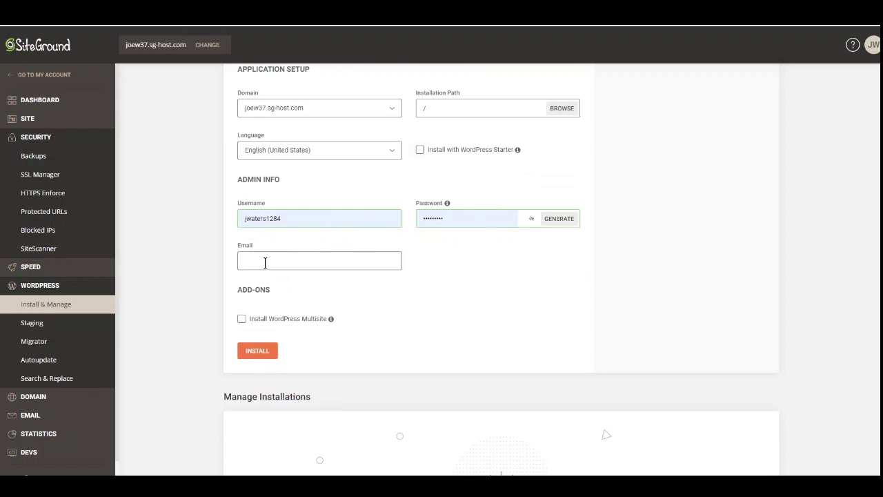
left_click(257, 350)
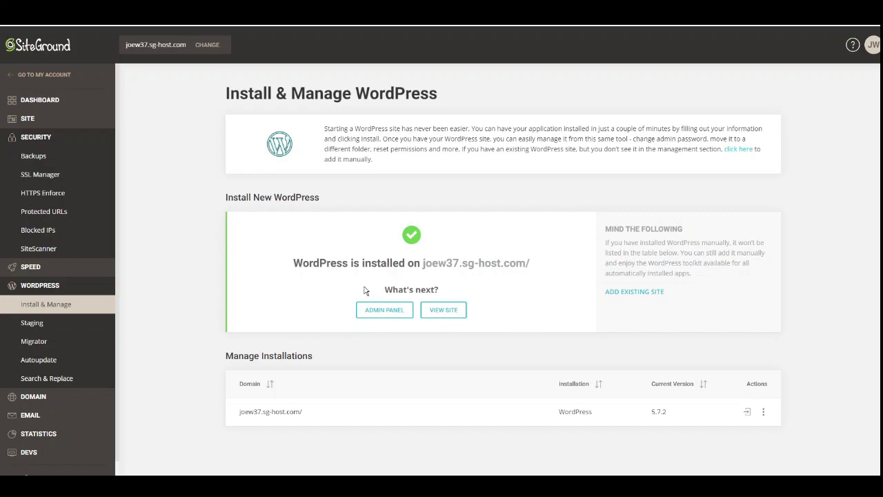
- Log in to the admin panel of the new WordPress installation from the list of managed installations
left_click(749, 414)
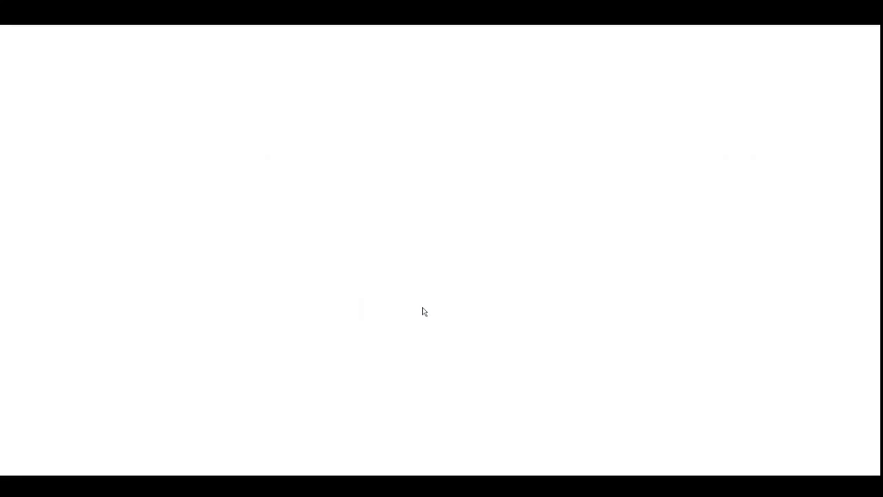